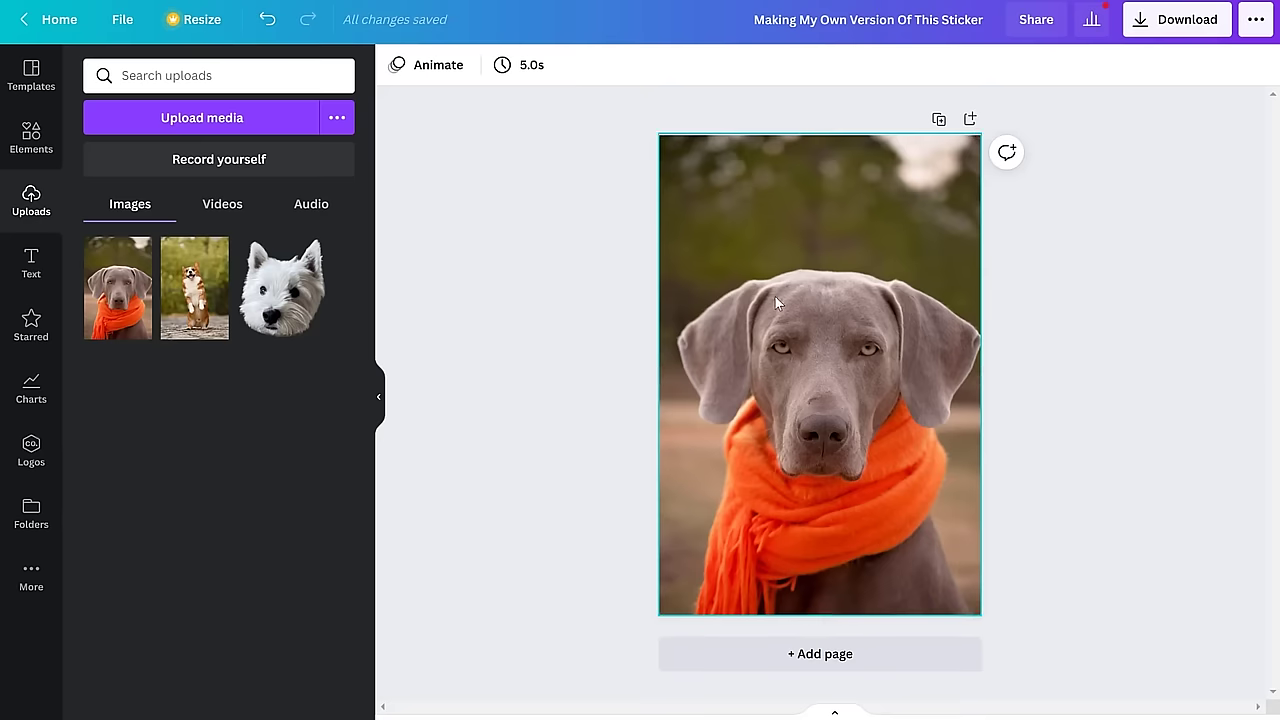
Step: Select the grey dog photo and open its Edit image options
{"action": "left_click", "coordinate": [775, 296]}
{"action": "left_click", "coordinate": [424, 65]}
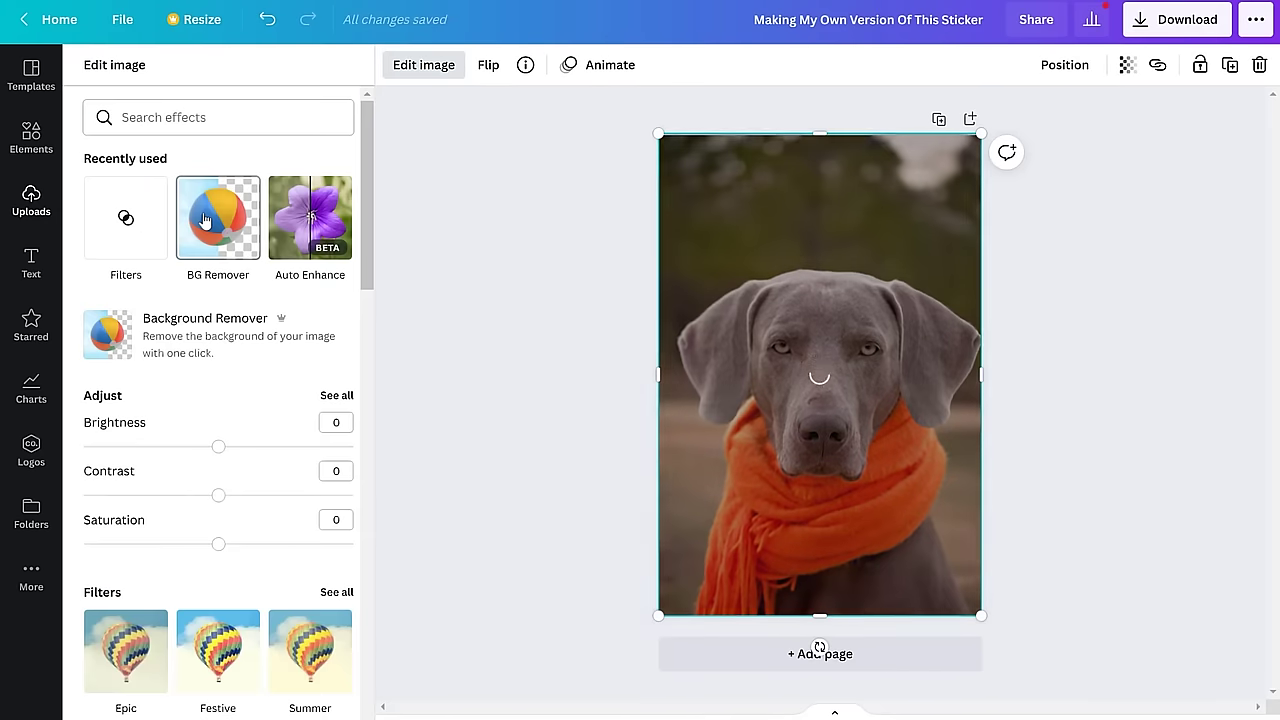
Step: Remove the dog photo's background and apply the Epic filter
{"action": "left_click", "coordinate": [217, 217]}
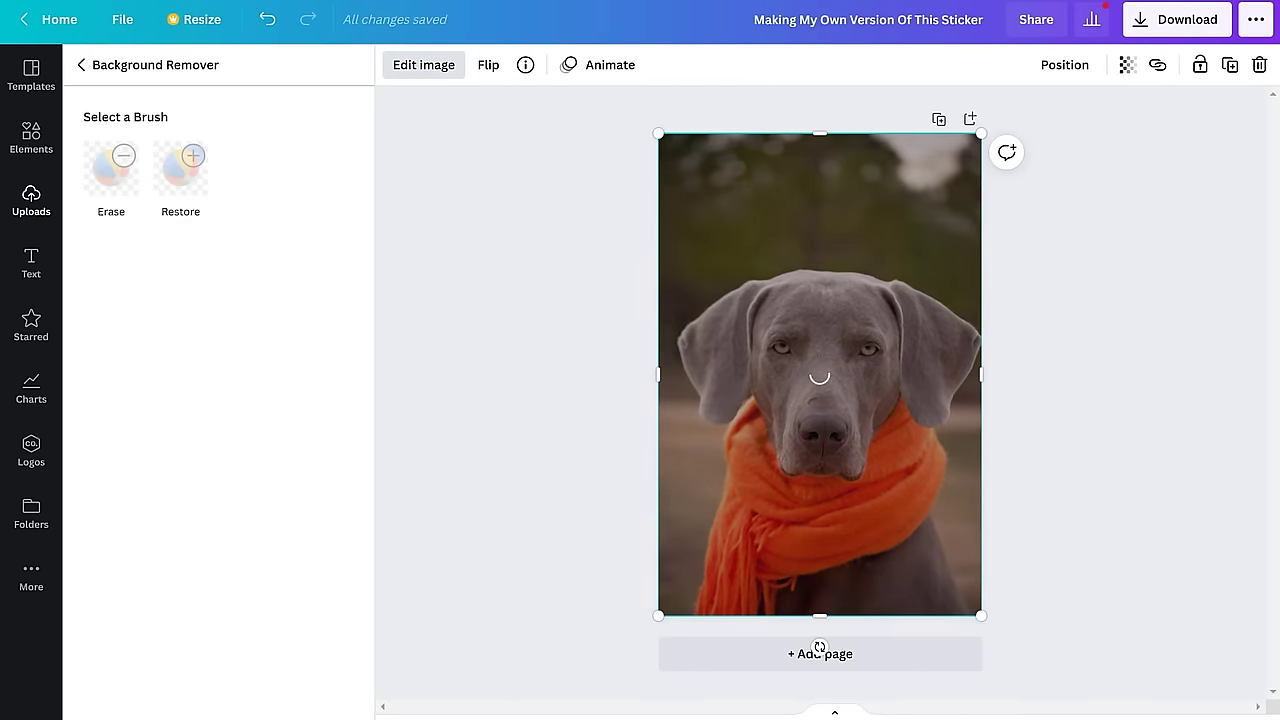
{"action": "left_click", "coordinate": [320, 708]}
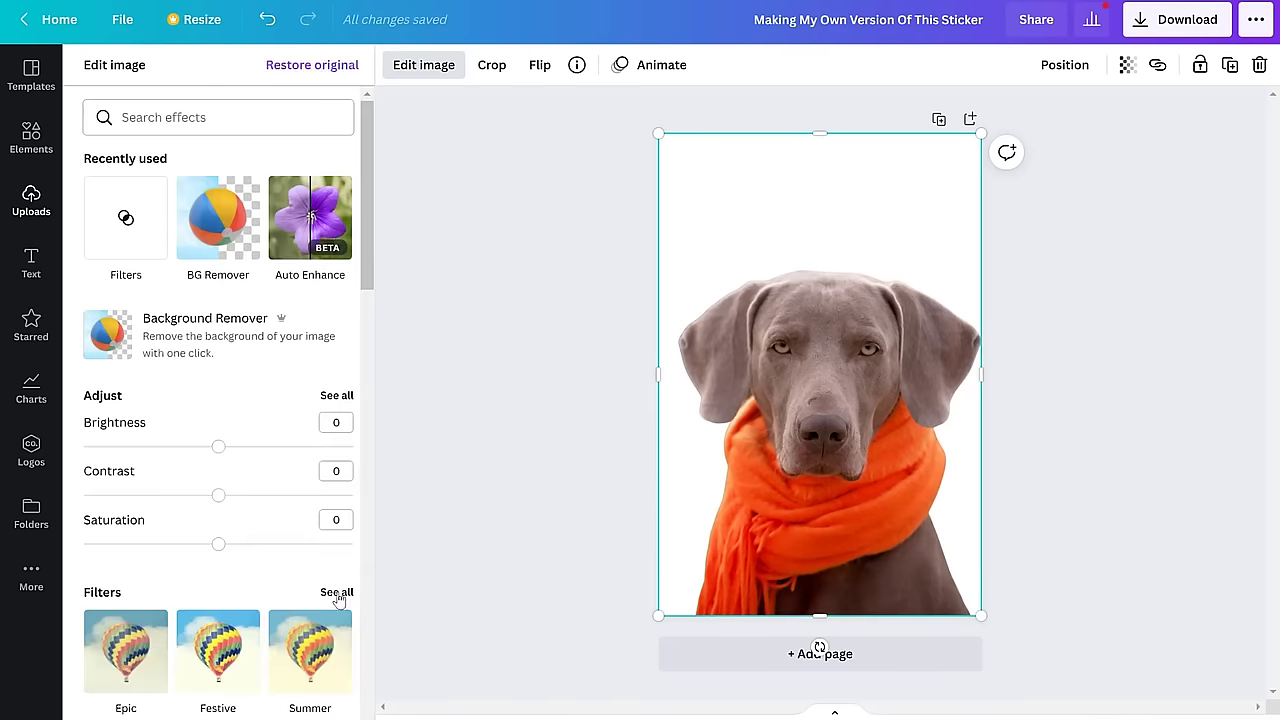
{"action": "left_click", "coordinate": [337, 593]}
{"action": "left_click", "coordinate": [240, 168]}
{"action": "left_click", "coordinate": [90, 64]}
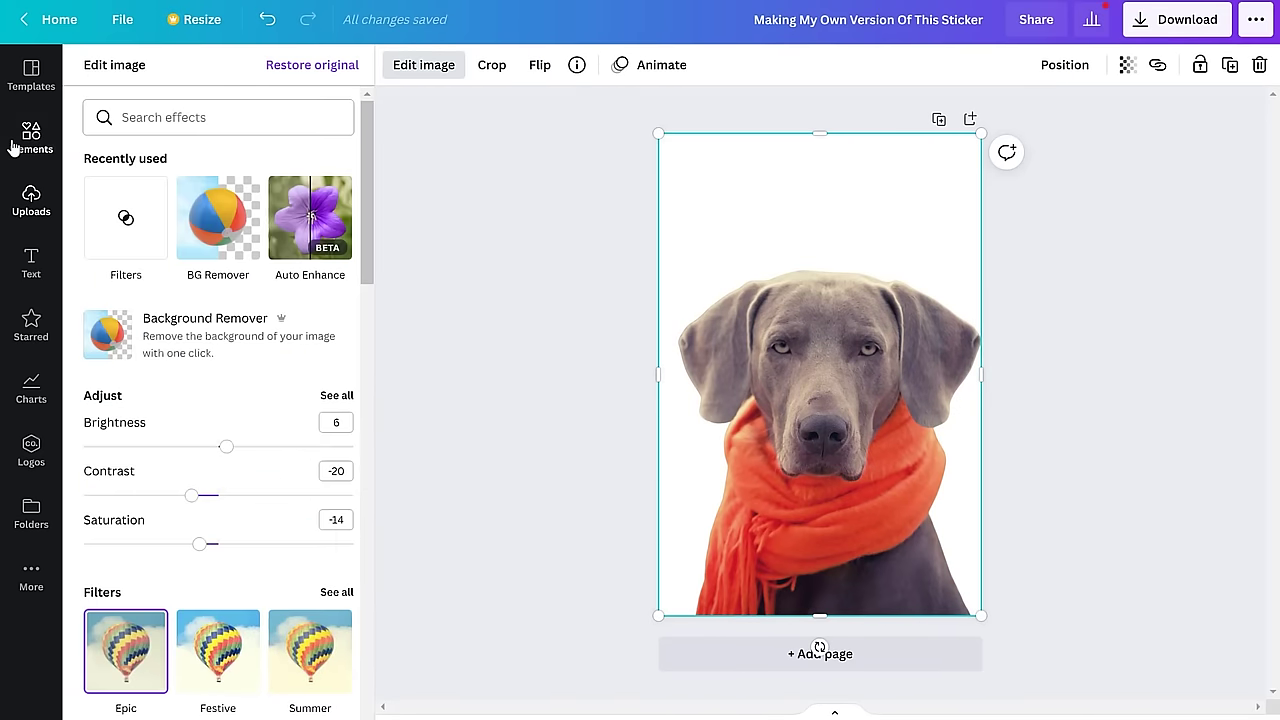
Step: Search elements for 'black sunglasses' and place the solid black pair over the dog's face
{"action": "left_click", "coordinate": [31, 138]}
{"action": "left_click", "coordinate": [140, 77]}
{"action": "type", "text": "black sunglasses"}
{"action": "key", "text": "Return"}
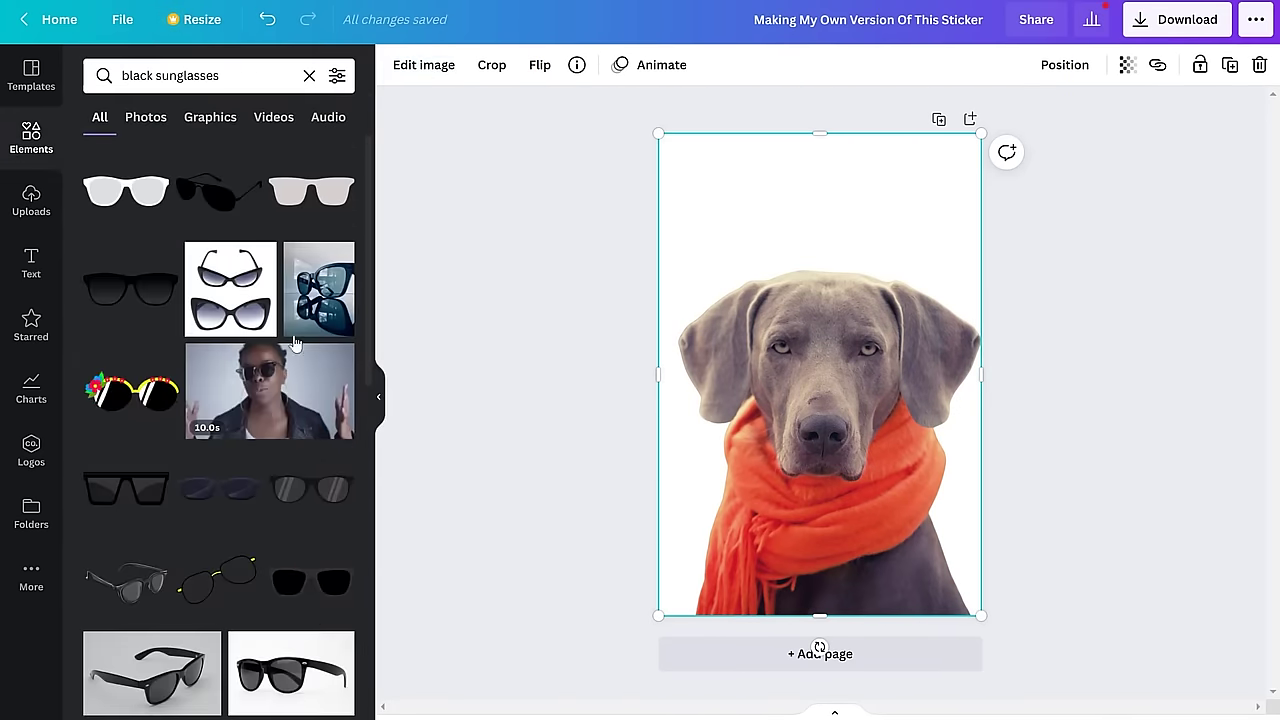
{"action": "left_click", "coordinate": [309, 584]}
{"action": "left_click_drag", "start_coordinate": [791, 360], "coordinate": [792, 358]}
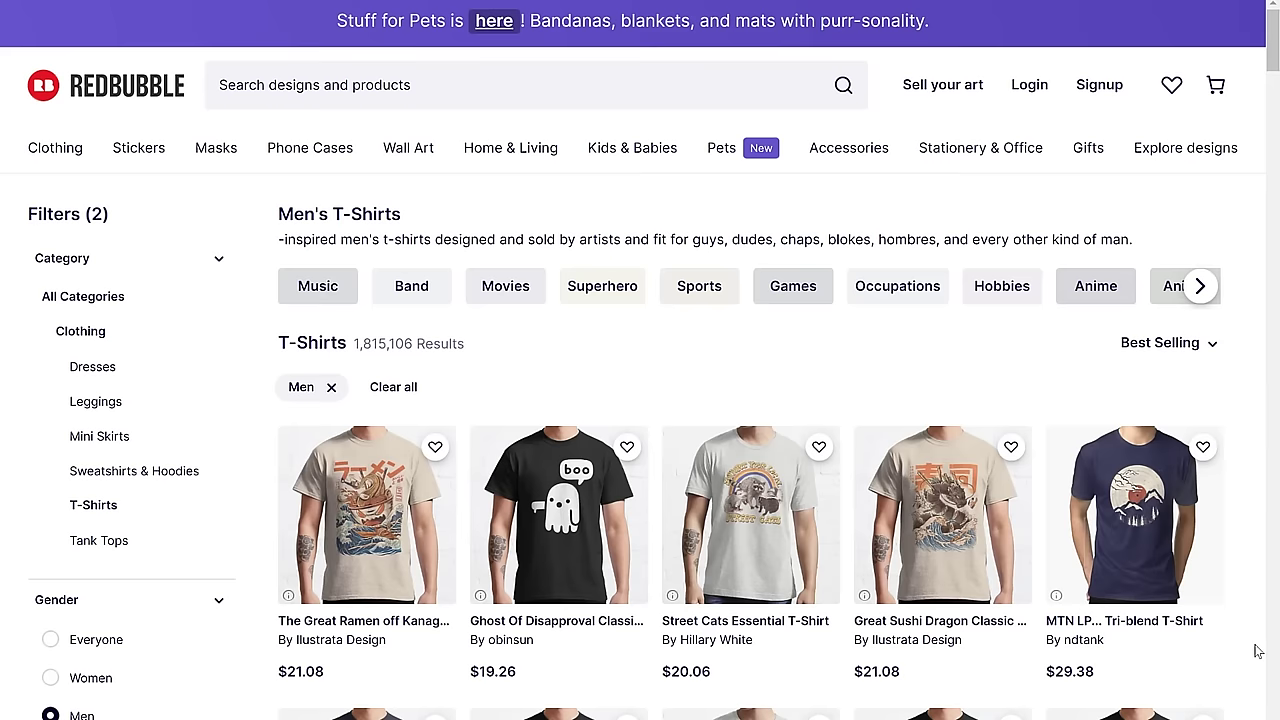
Step: Scroll the Men's T-Shirts results and enlarge the Not Fast, Not Furious flat T-shirt image
{"action": "scroll", "coordinate": [1258, 651], "scroll_direction": "down", "scroll_amount": 2}
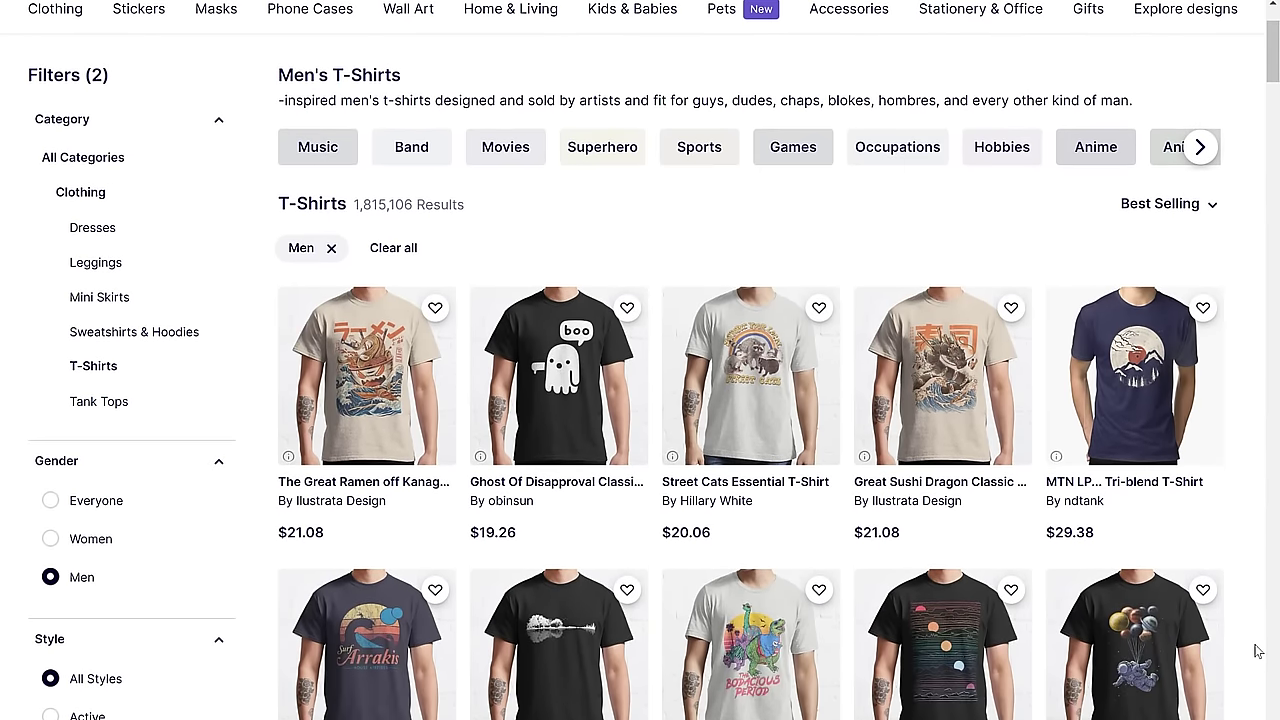
{"action": "scroll", "coordinate": [1258, 651], "scroll_direction": "down", "scroll_amount": 3}
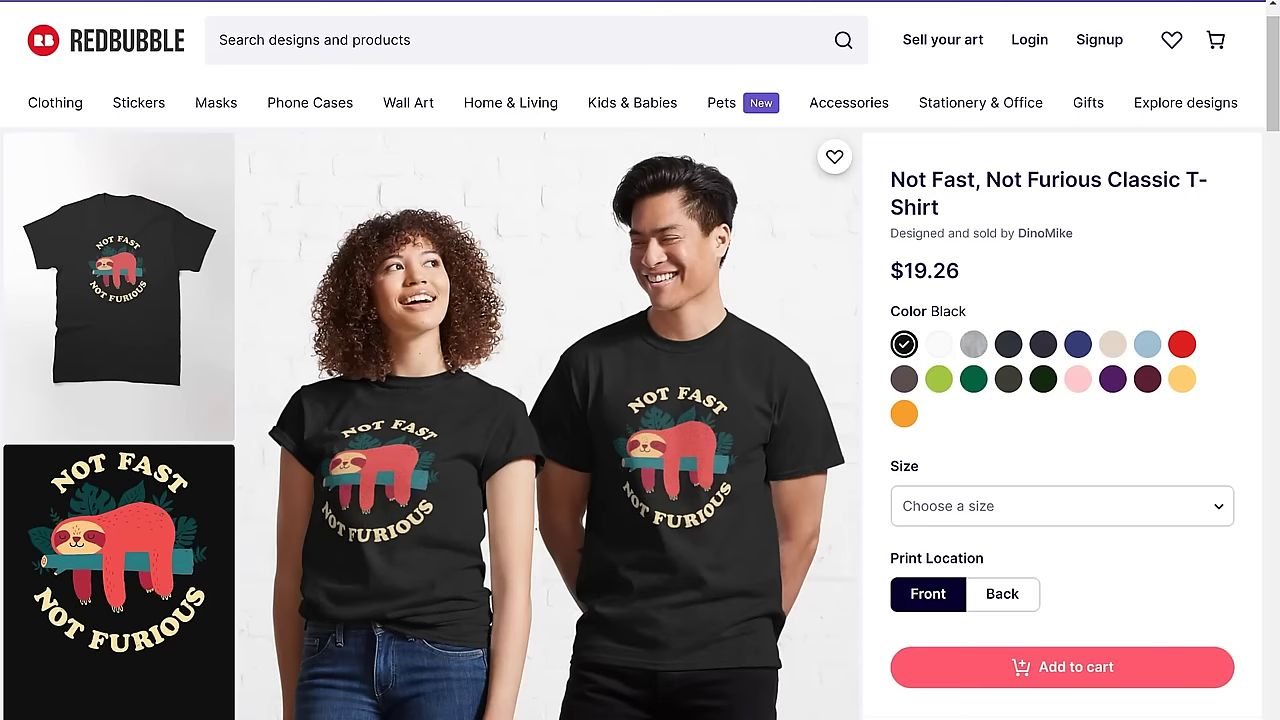
{"action": "left_click", "coordinate": [193, 280]}
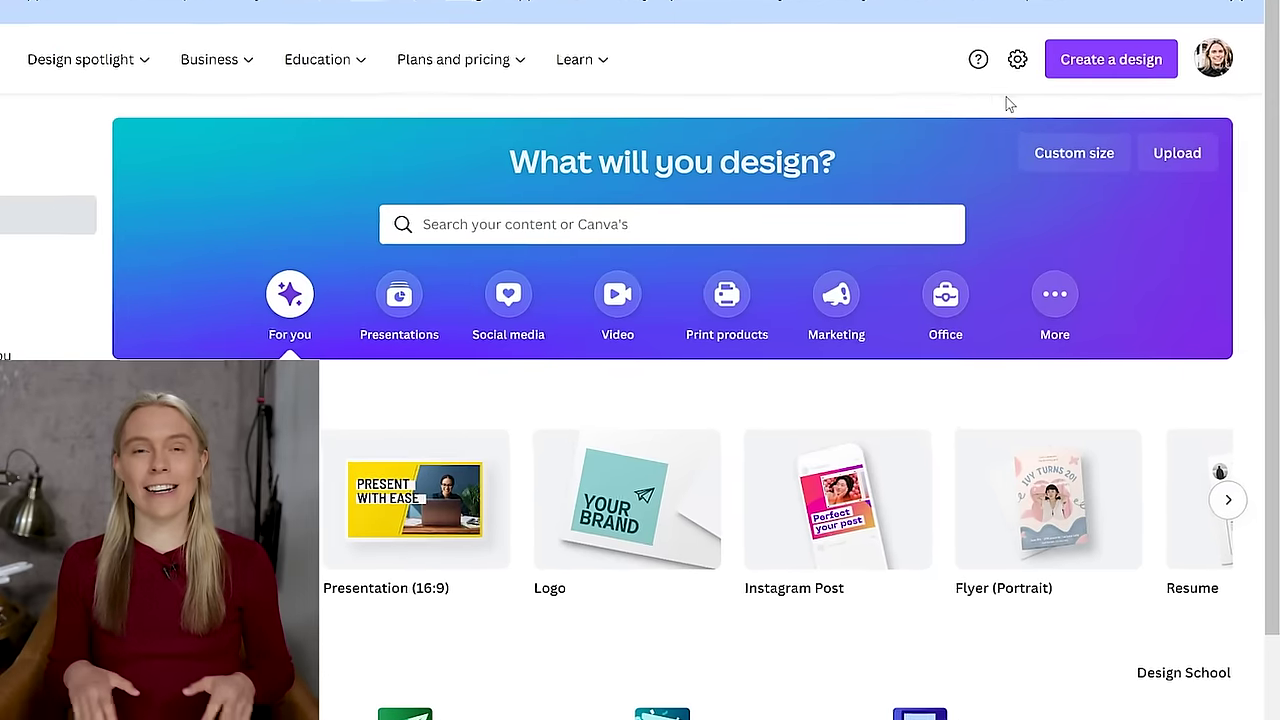
Step: Choose Custom size from the Create a design menu
{"action": "left_click", "coordinate": [1104, 70]}
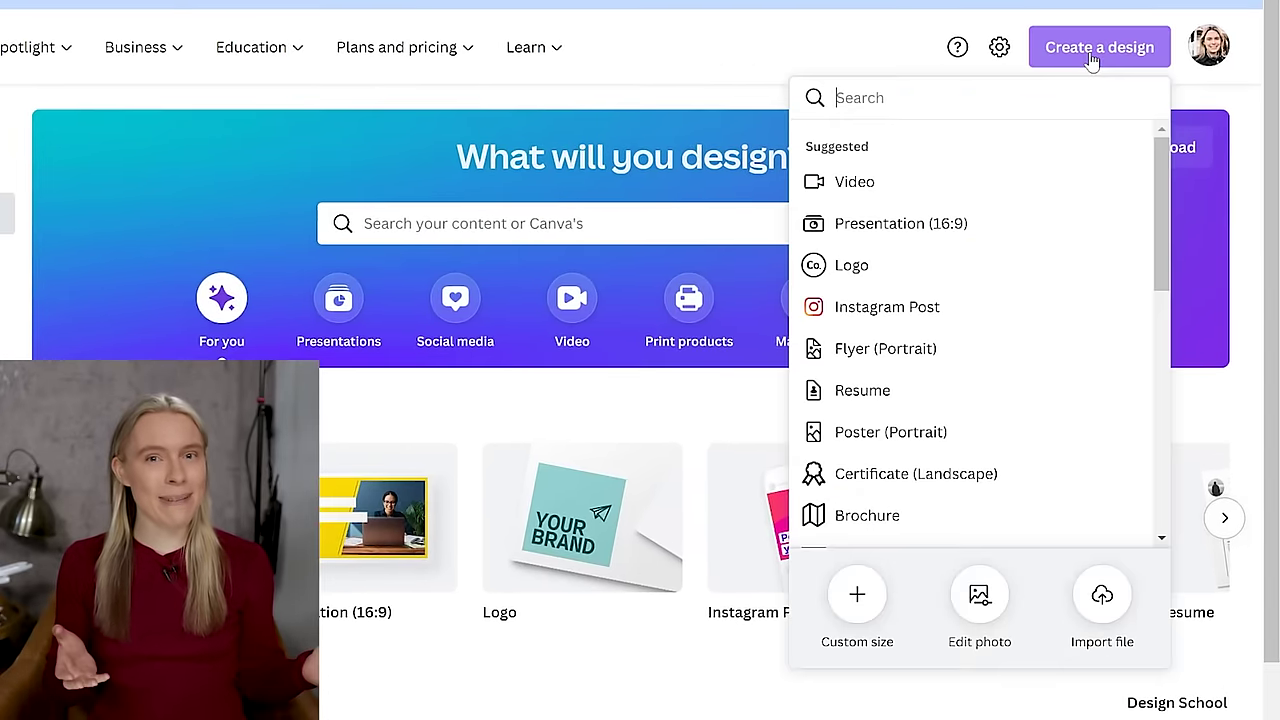
{"action": "left_click", "coordinate": [855, 590]}
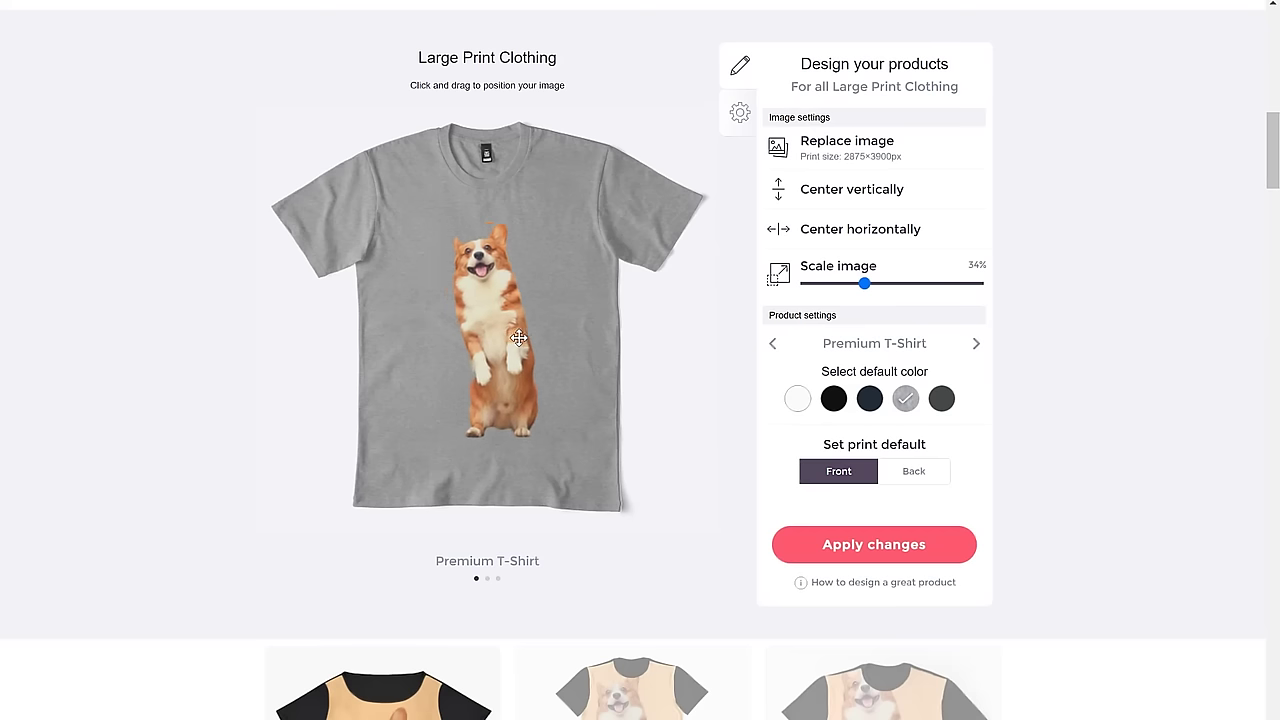
Step: Nudge the corgi print's Scale image slider from 36% to 37%
{"action": "left_click_drag", "start_coordinate": [869, 285], "coordinate": [870, 286]}
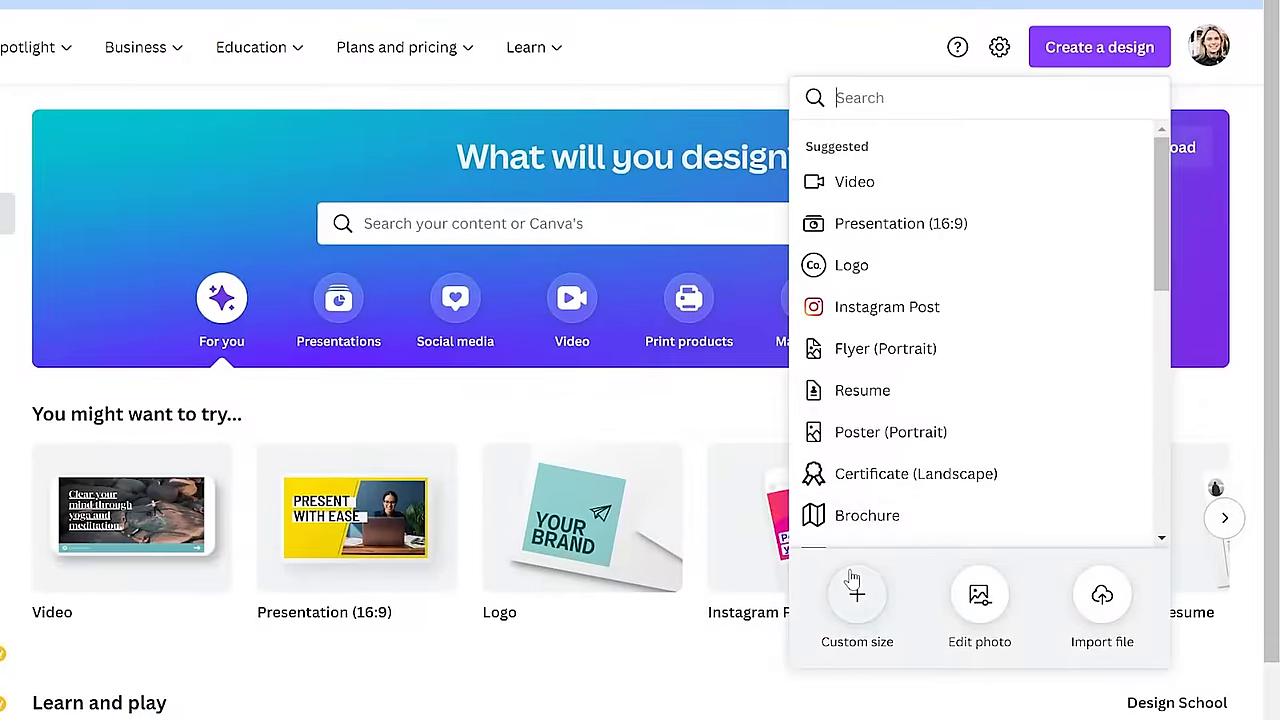
Step: Create a custom-size design of 12 × 16 inches
{"action": "left_click", "coordinate": [855, 590]}
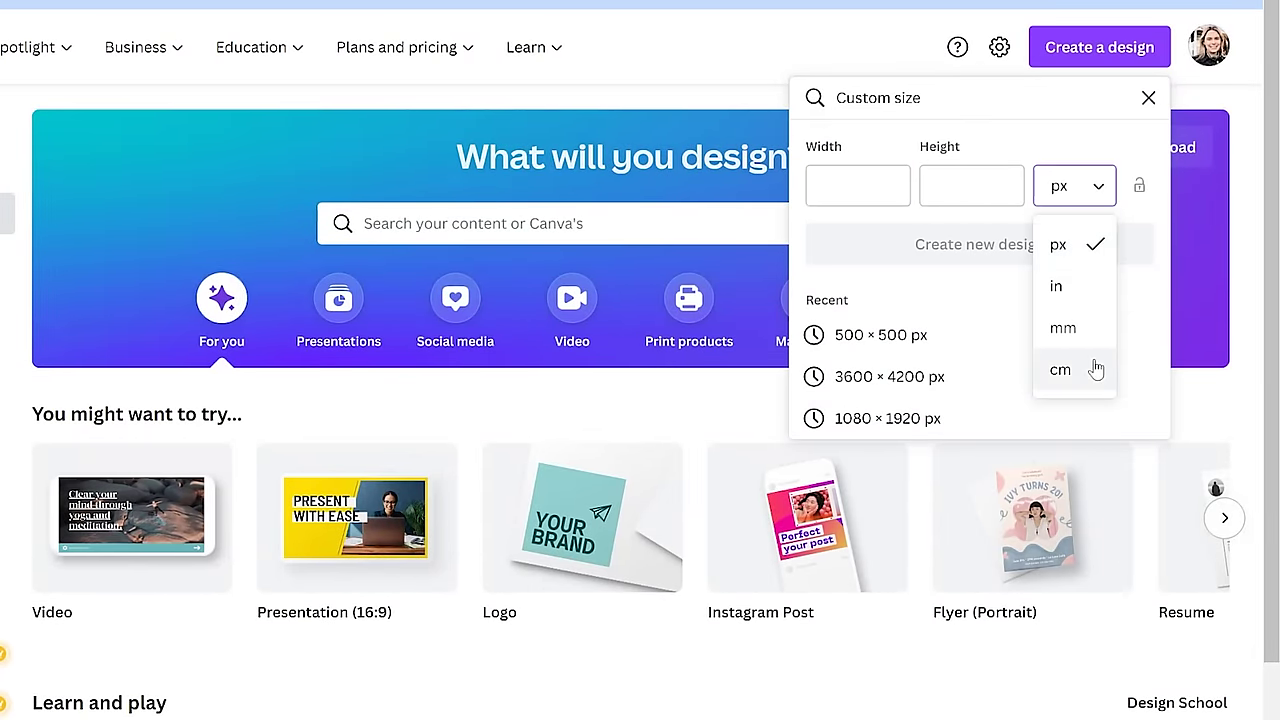
{"action": "left_click", "coordinate": [1074, 300]}
{"action": "left_click", "coordinate": [855, 185]}
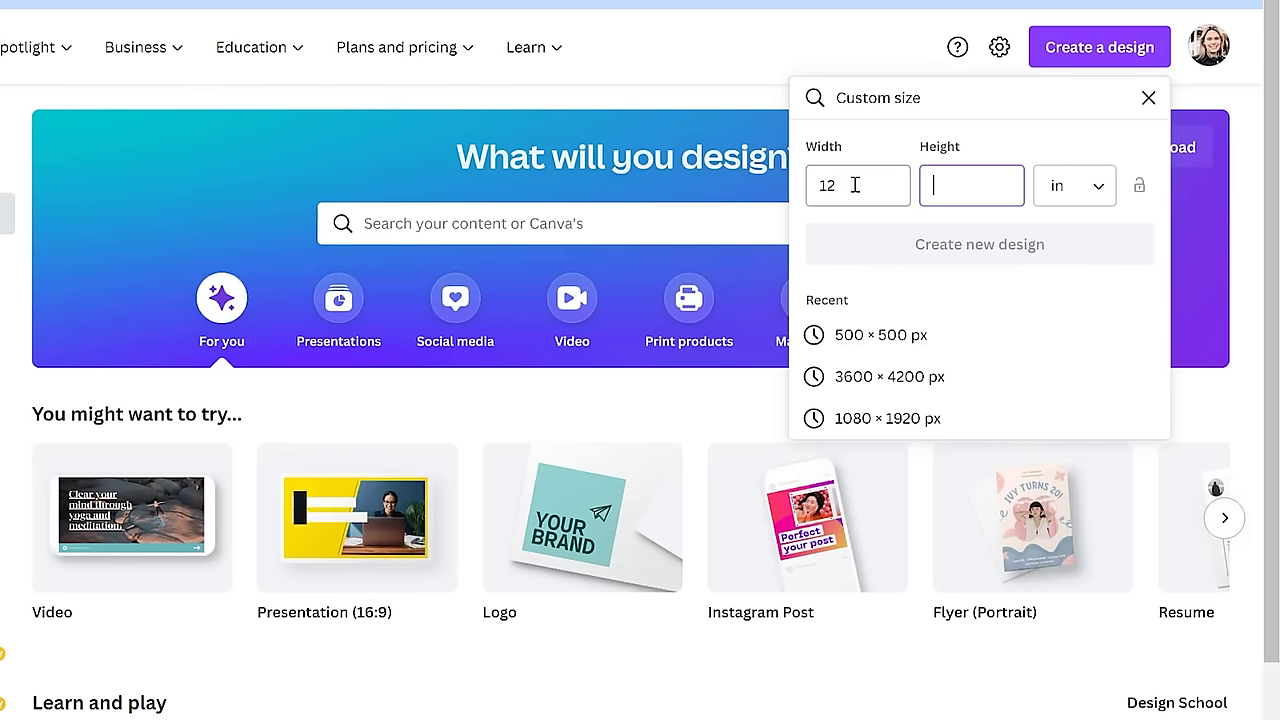
{"action": "type", "text": "16"}
{"action": "key", "text": "Return"}
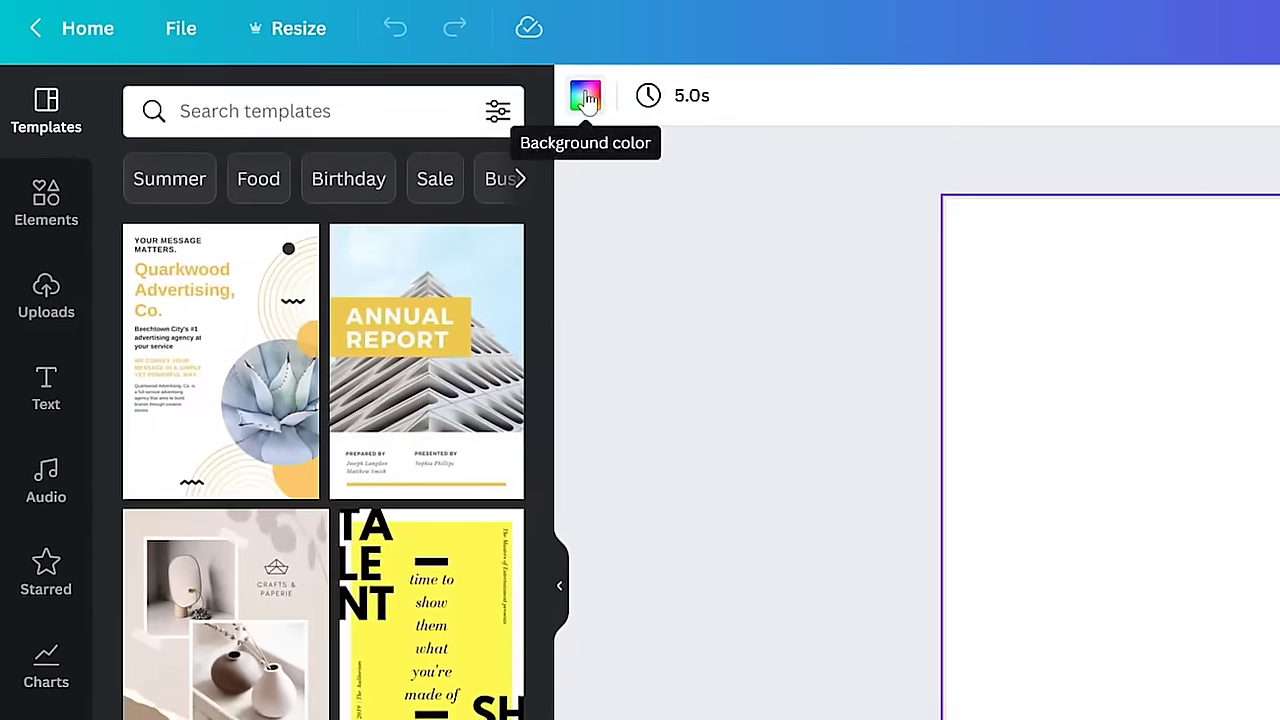
Step: Set the page background colour to black
{"action": "left_click", "coordinate": [396, 65]}
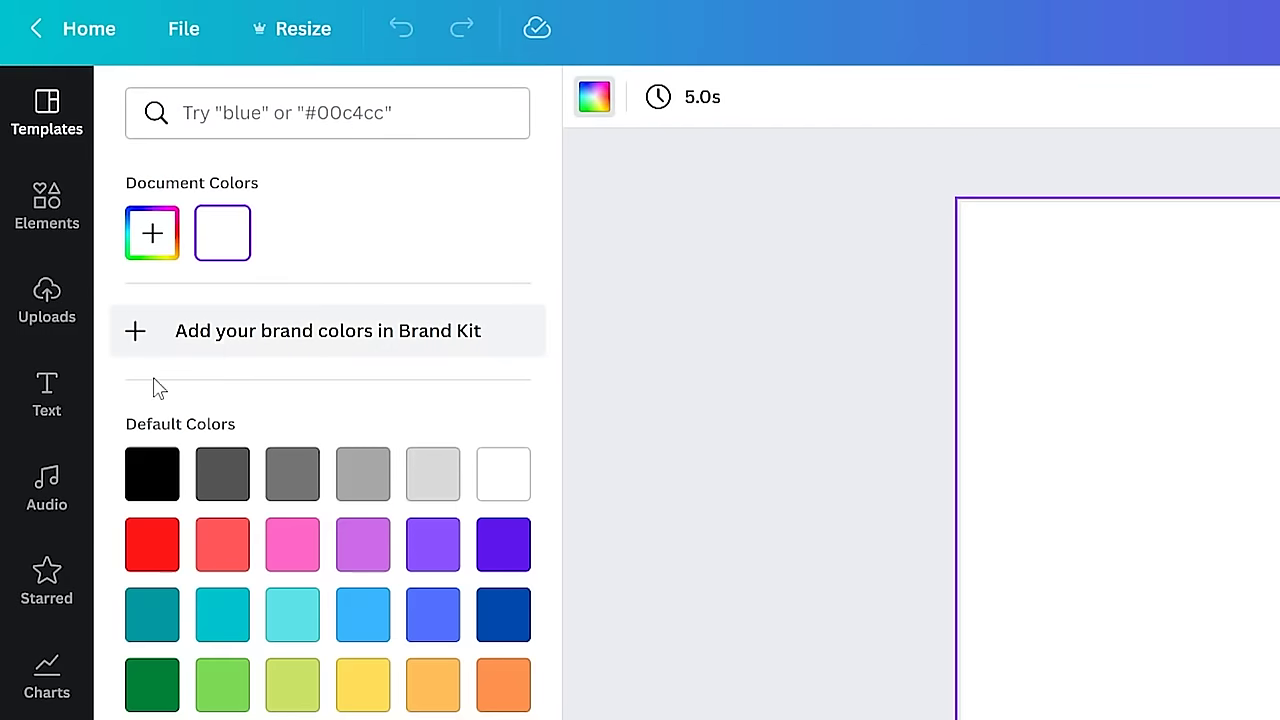
{"action": "left_click", "coordinate": [152, 476]}
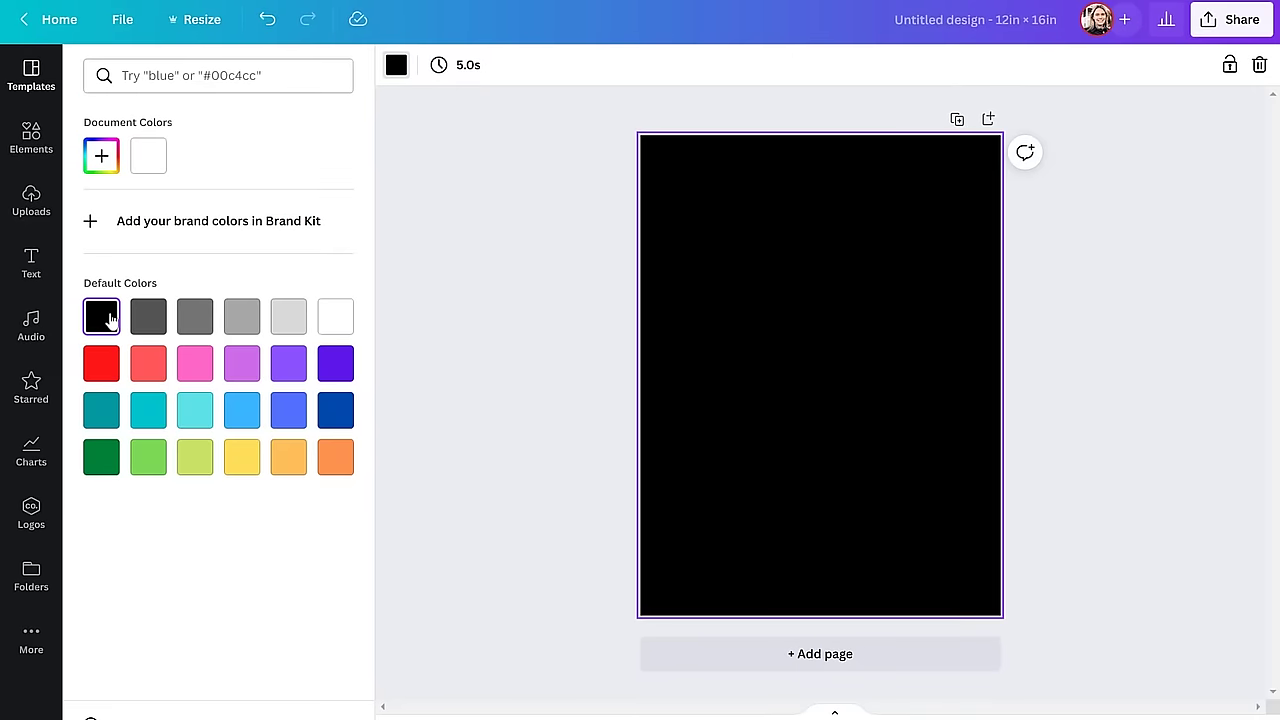
{"action": "left_click", "coordinate": [445, 305]}
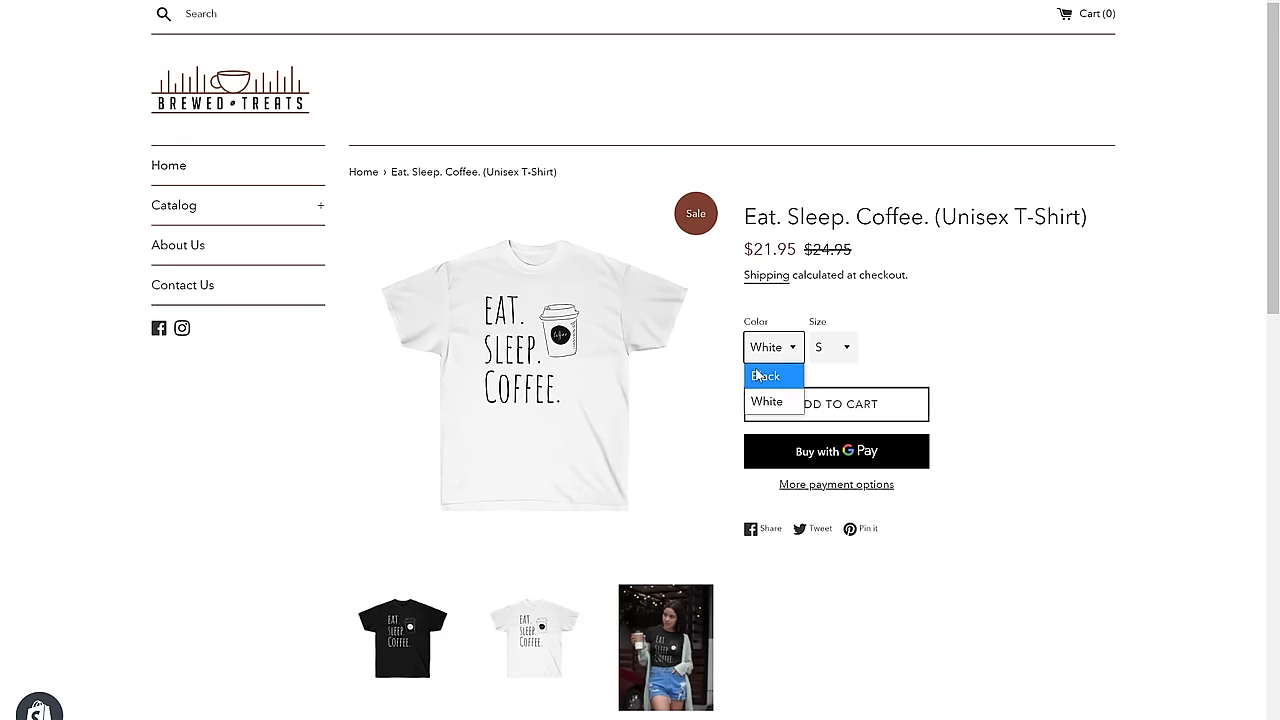
Step: Scroll the Templates panel beside the blank black 'Example T-Shirt For Tutorial' design
{"action": "scroll", "coordinate": [1220, 698], "scroll_direction": "down", "scroll_amount": 10}
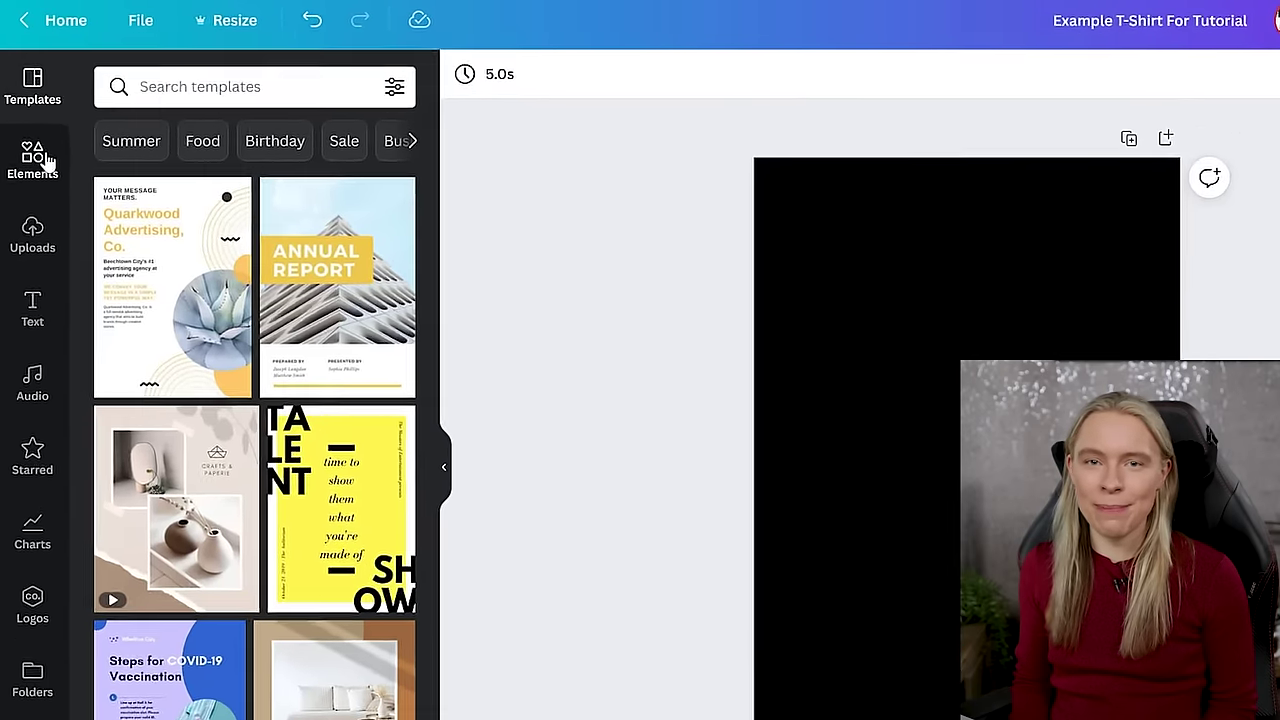
Step: Search Elements for 'snail' and switch the results to the Graphics tab
{"action": "left_click", "coordinate": [31, 140]}
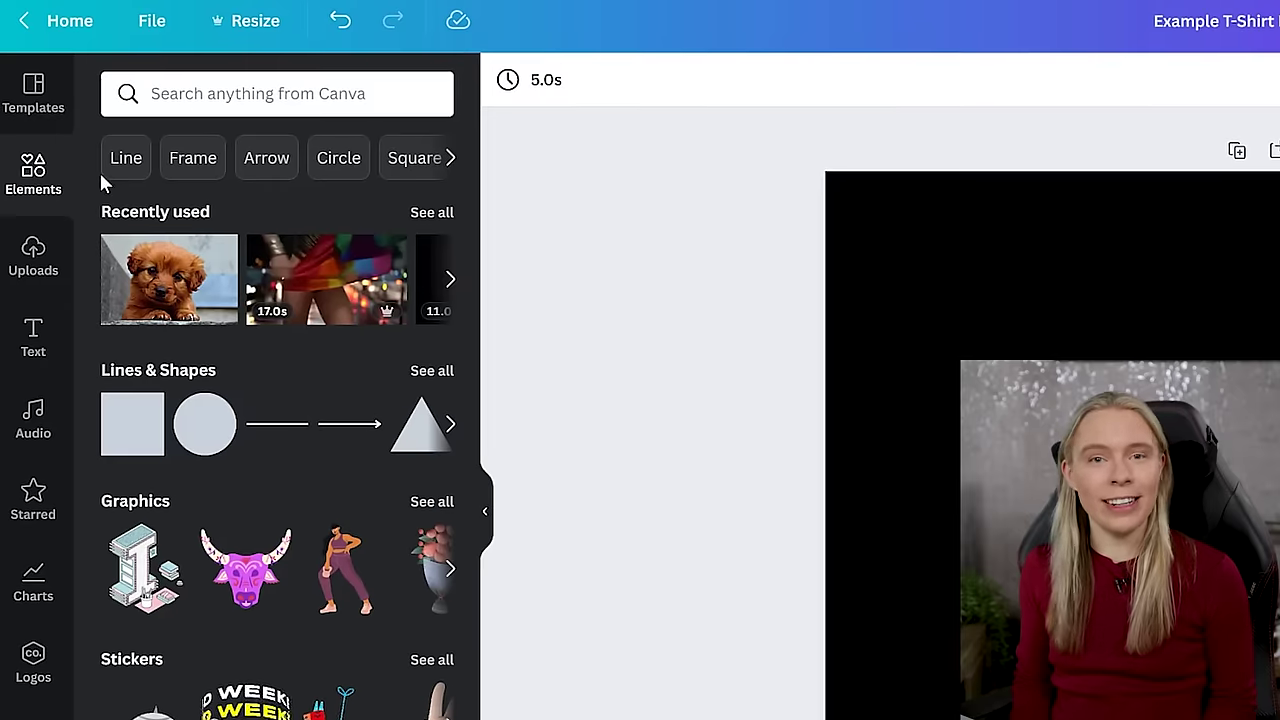
{"action": "left_click", "coordinate": [195, 93]}
{"action": "type", "text": "snail"}
{"action": "key", "text": "Return"}
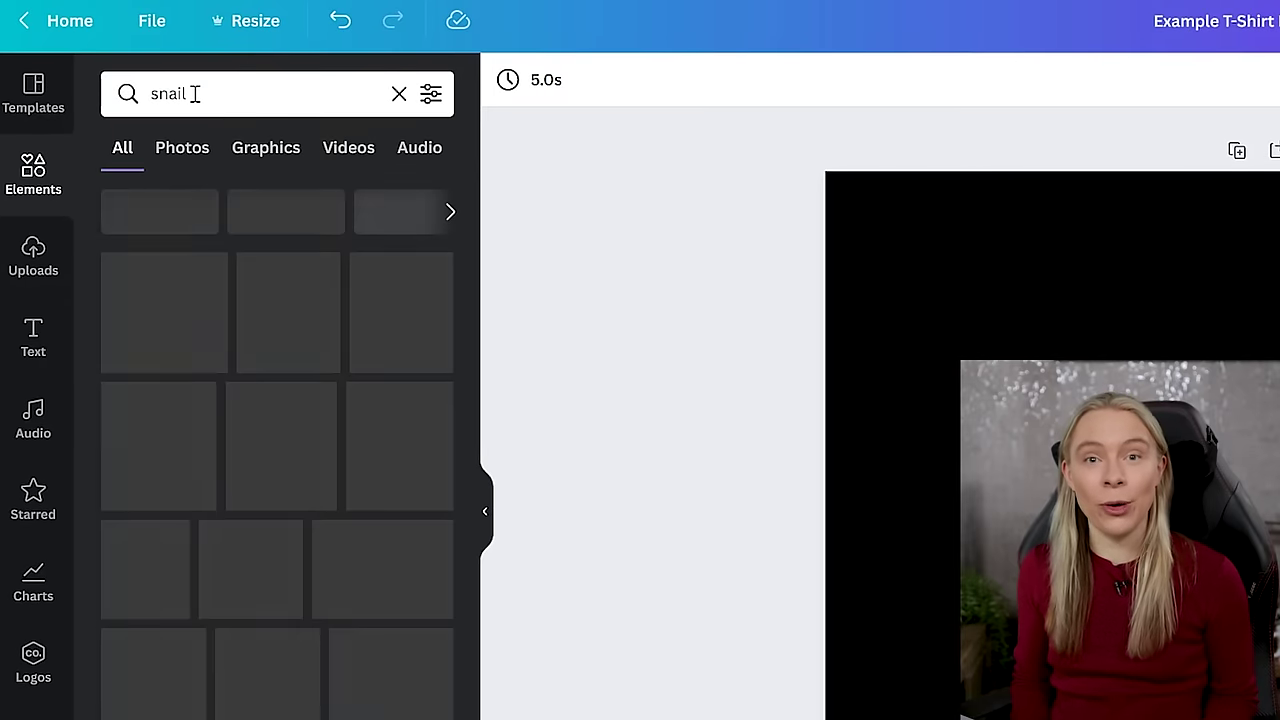
{"action": "left_click", "coordinate": [186, 153]}
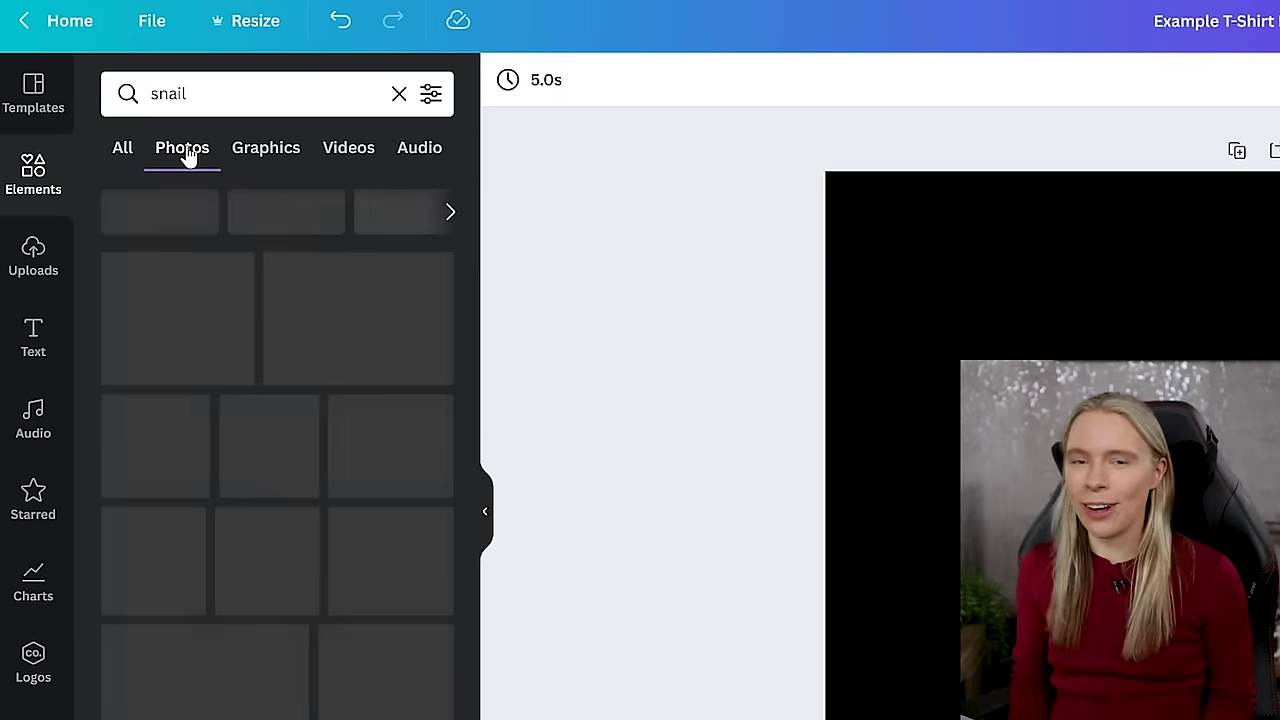
{"action": "left_click", "coordinate": [266, 157]}
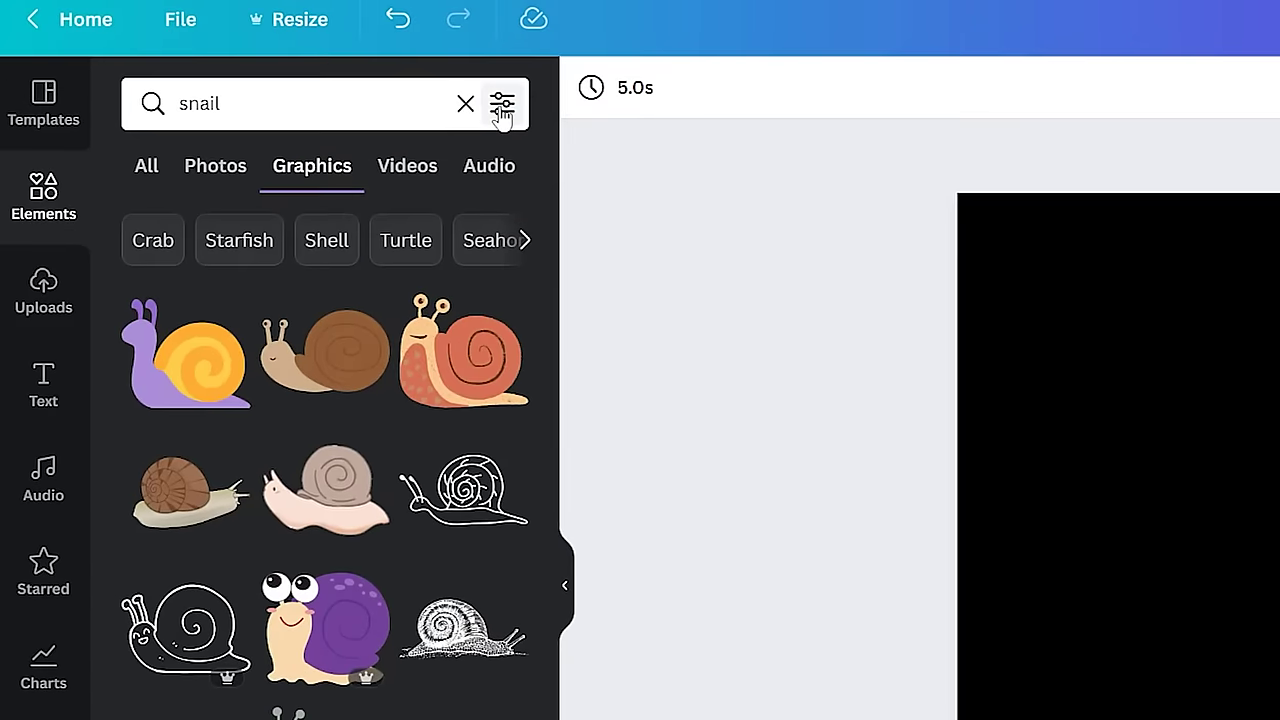
Step: Apply the Static animation filter to the snail graphic results
{"action": "left_click", "coordinate": [409, 86]}
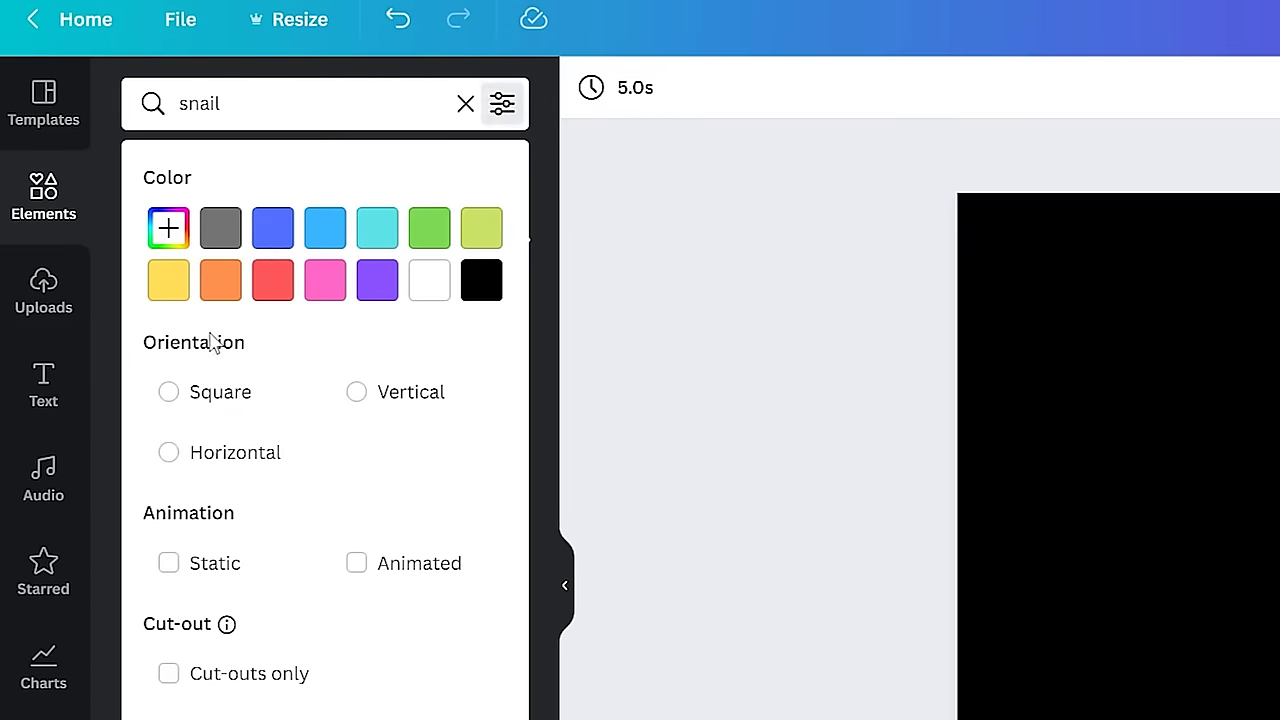
{"action": "left_click", "coordinate": [168, 563]}
{"action": "left_click", "coordinate": [183, 591]}
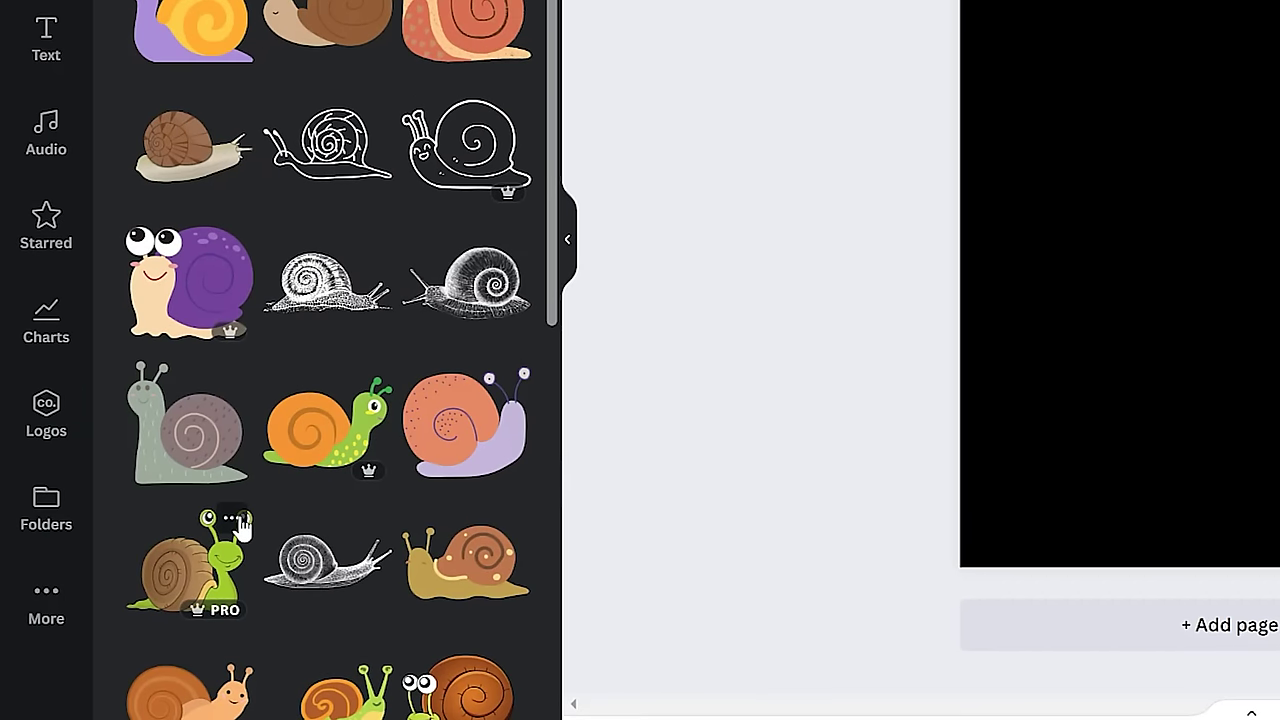
Step: Open the green Happy Snail Cartoon Character's info and view more by its creator
{"action": "left_click", "coordinate": [236, 520]}
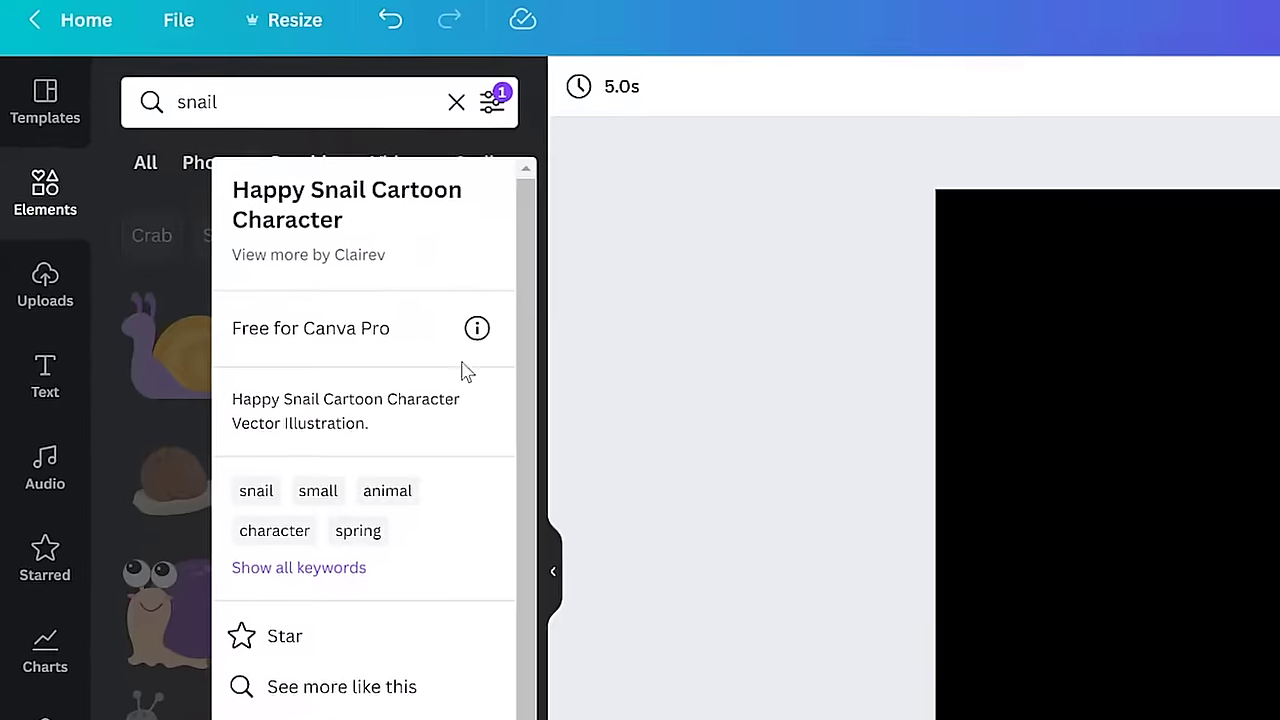
{"action": "left_click", "coordinate": [381, 268]}
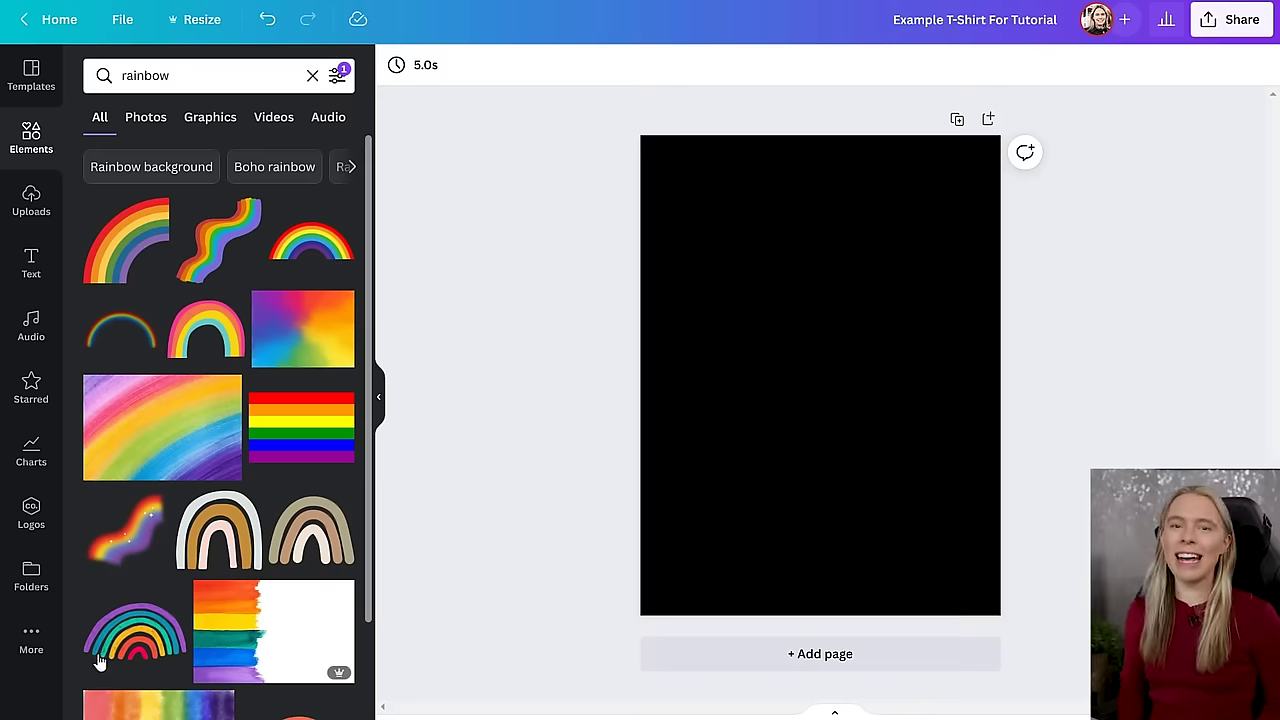
Step: Insert the sketchy rainbow graphic from the Graphics results onto the T-shirt canvas
{"action": "left_click", "coordinate": [100, 662]}
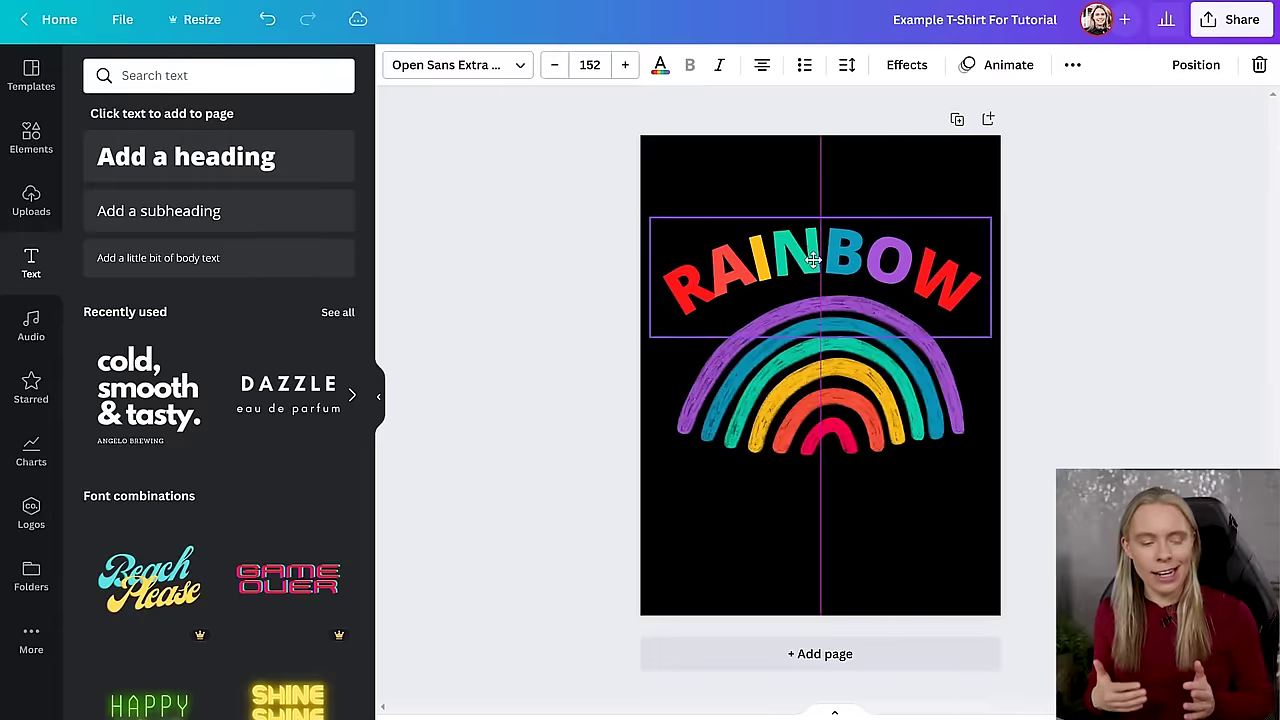
Step: Nudge the RAINBOW text box slightly lower on the canvas
{"action": "left_click_drag", "start_coordinate": [808, 257], "coordinate": [814, 262]}
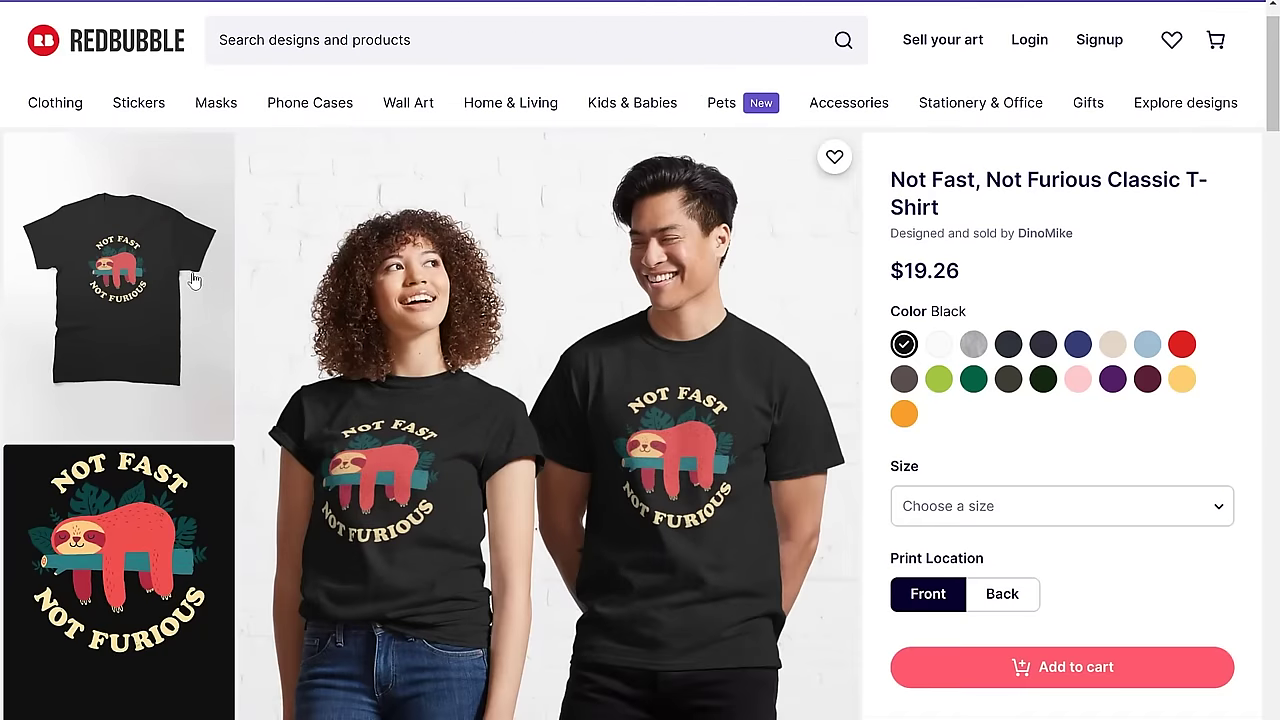
Step: Enlarge the flat black sloth T-shirt image from the product page thumbnails
{"action": "left_click", "coordinate": [195, 280]}
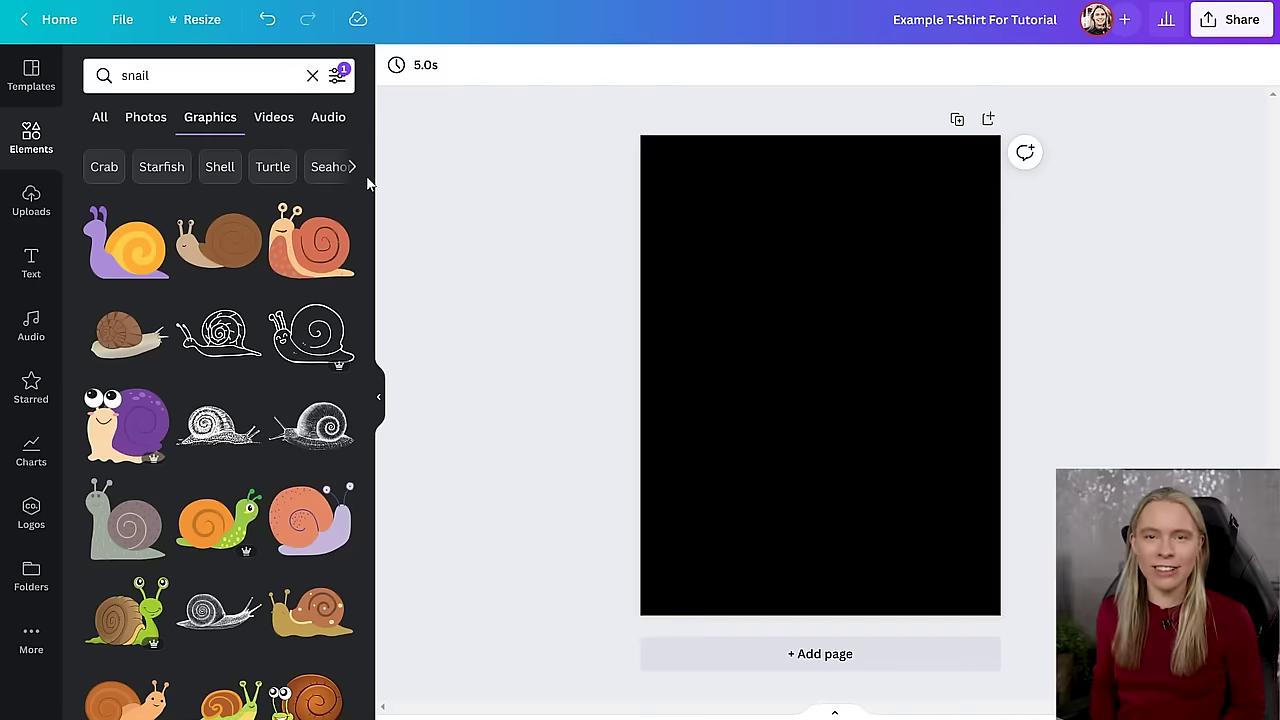
Step: Add the cream snail with the brown shell from the snail graphics results
{"action": "left_click_drag", "start_coordinate": [368, 197], "coordinate": [348, 651]}
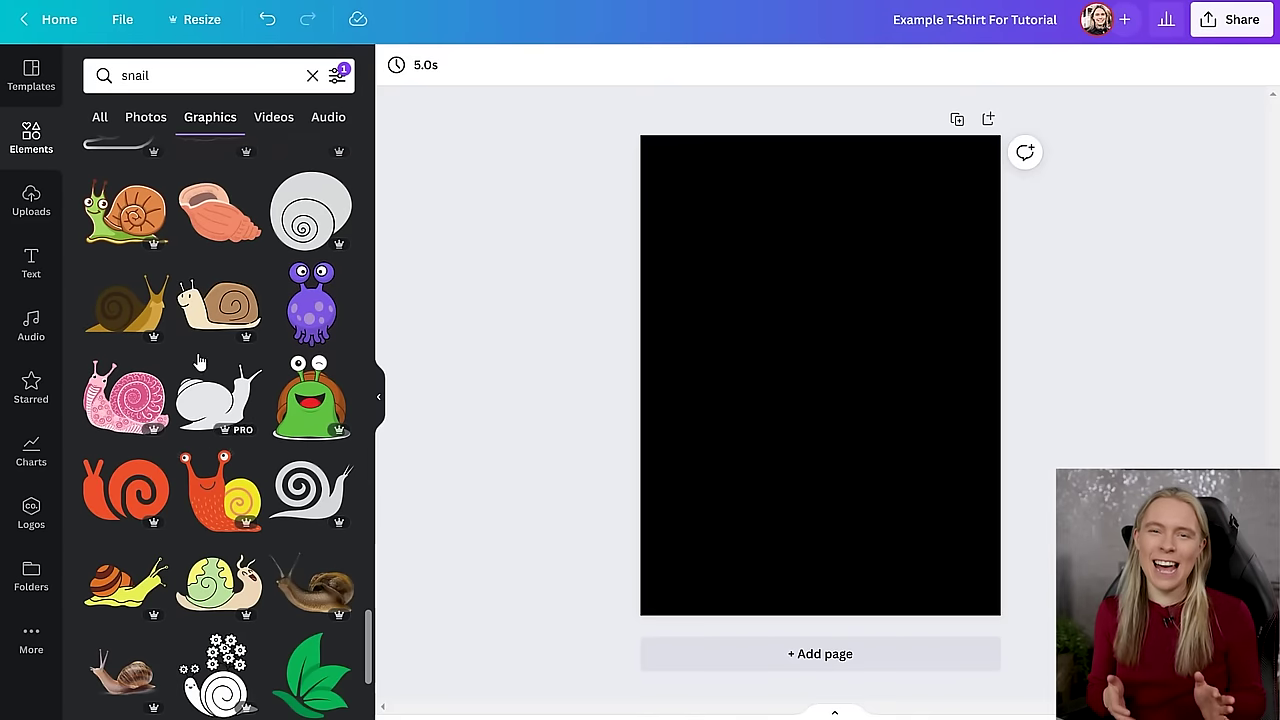
{"action": "left_click", "coordinate": [211, 303]}
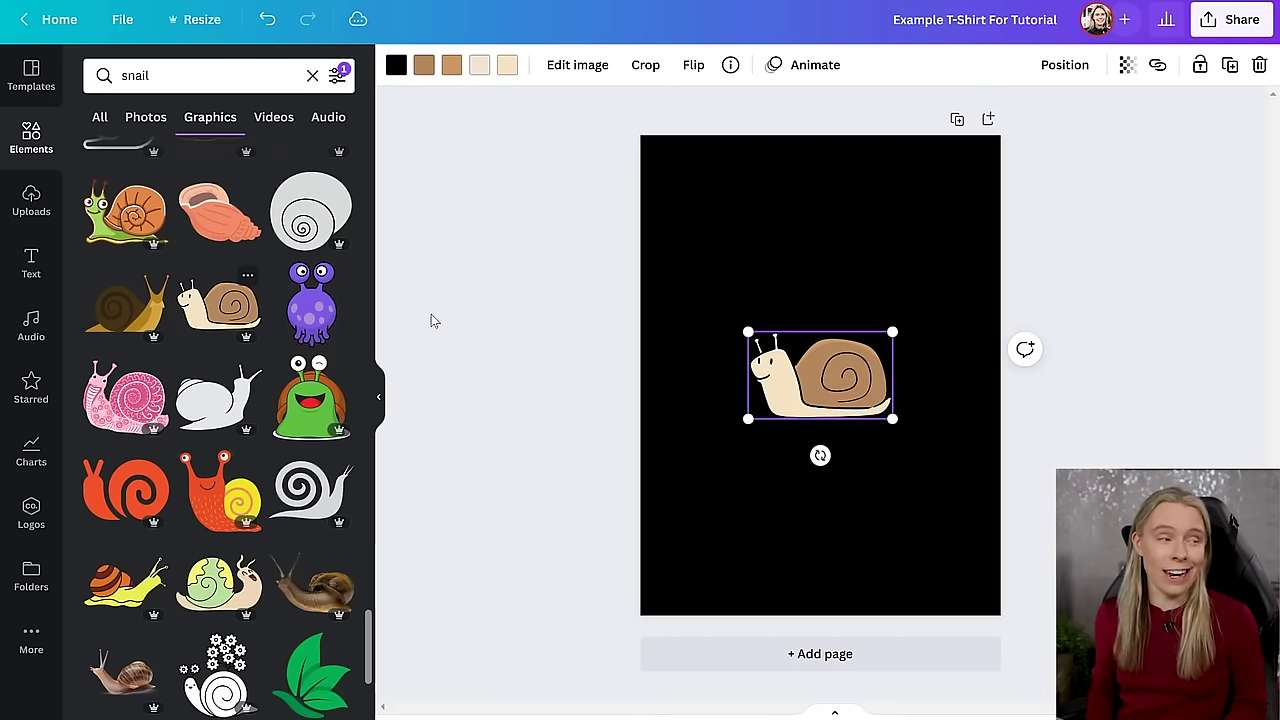
Step: Reselect the enlarged snail and bring up the colour options for its cream body
{"action": "left_click", "coordinate": [512, 357]}
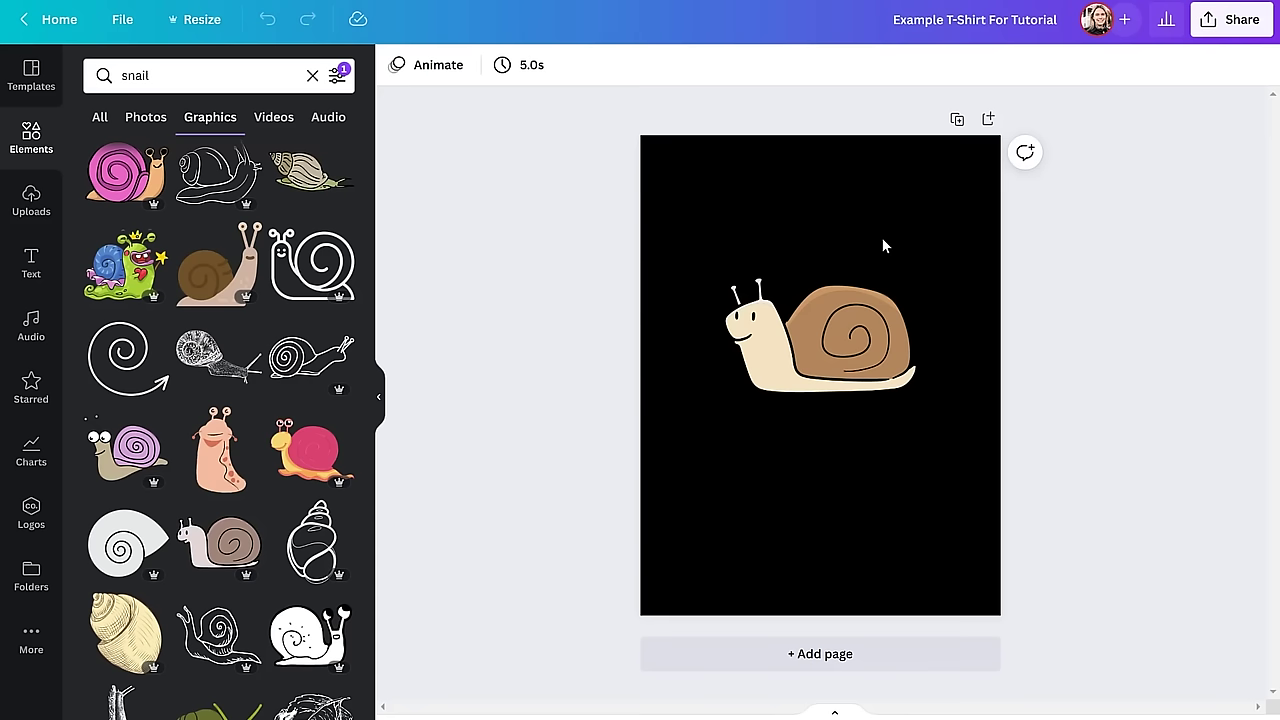
{"action": "left_click", "coordinate": [829, 316]}
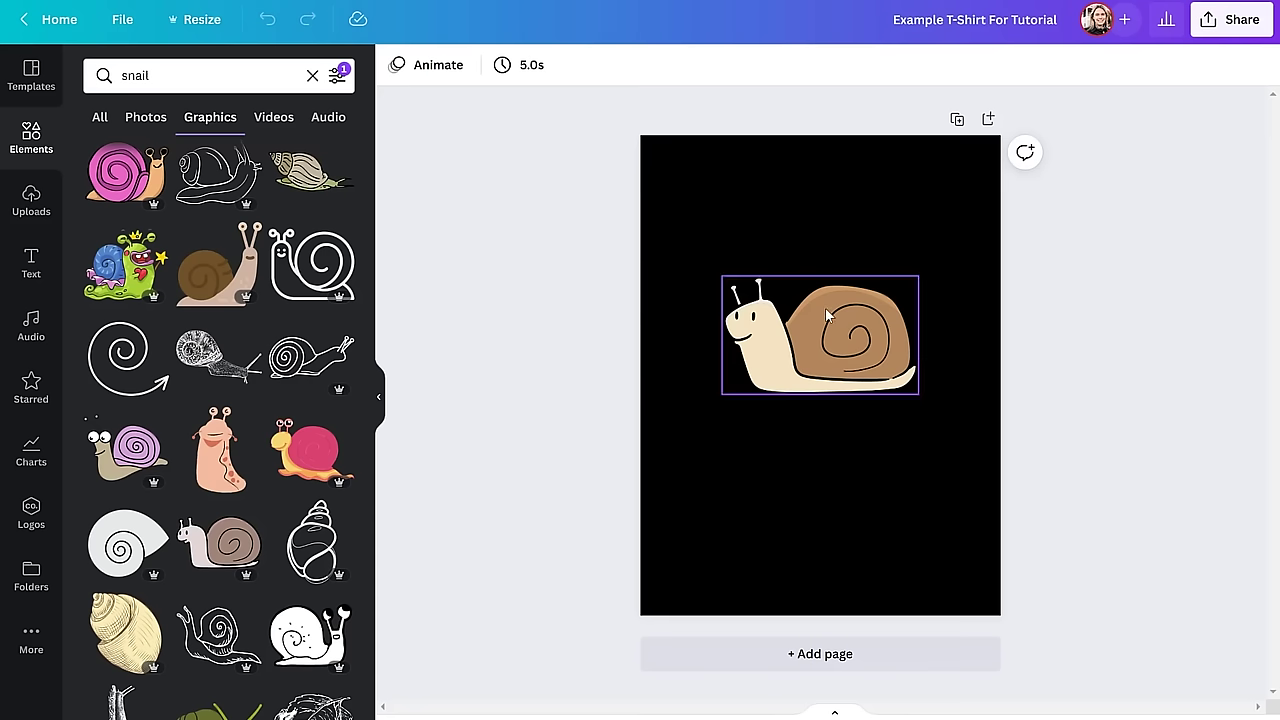
{"action": "left_click", "coordinate": [507, 66]}
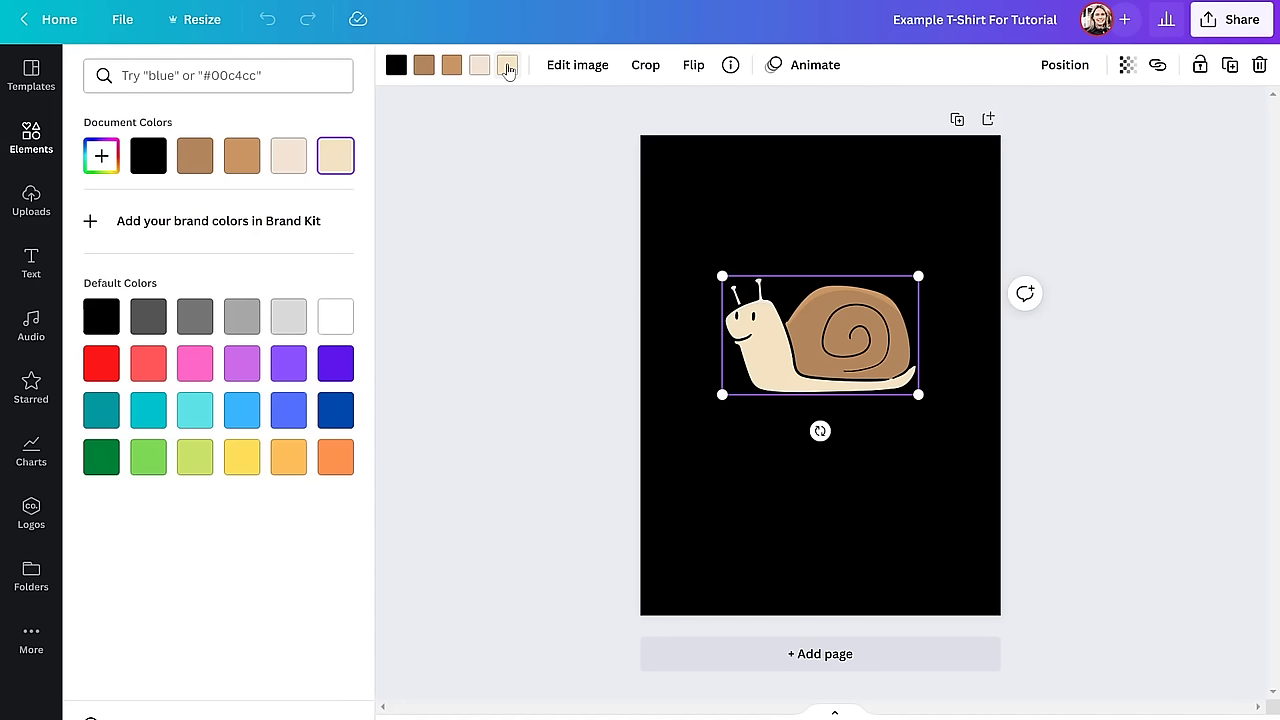
Step: Pick the pink Default Colors swatch for the snail's cream body
{"action": "left_click", "coordinate": [198, 363]}
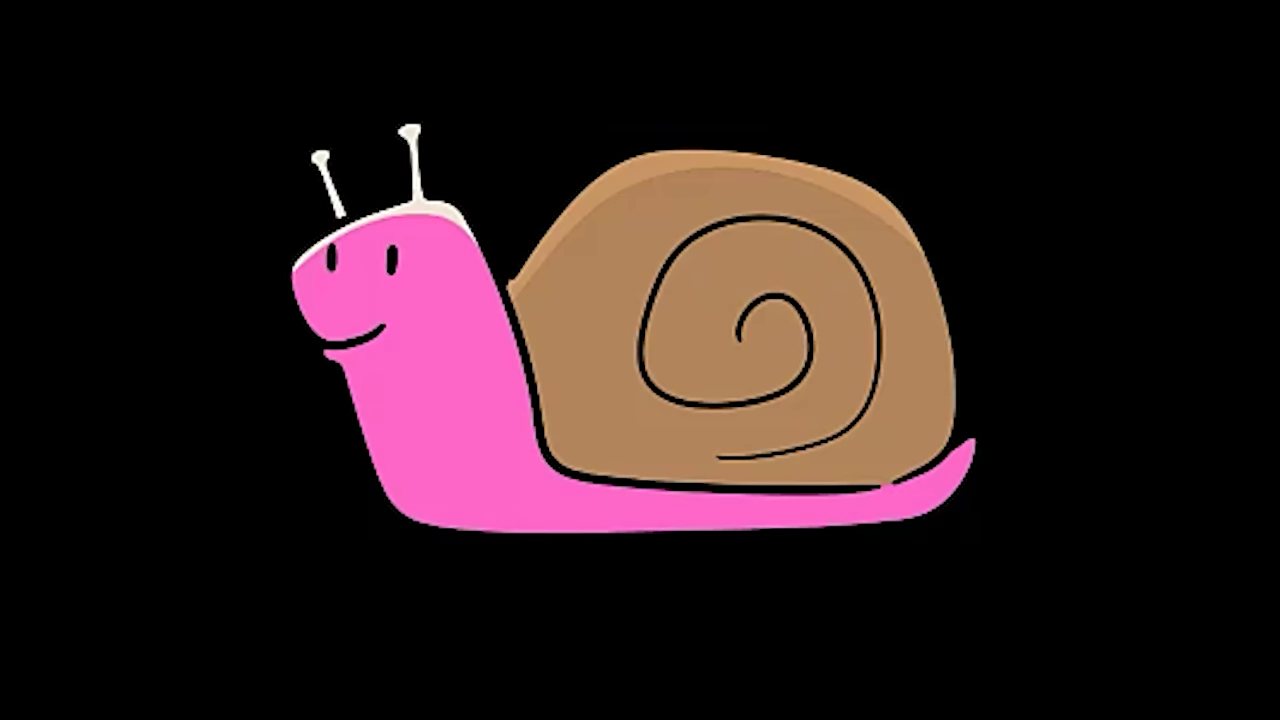